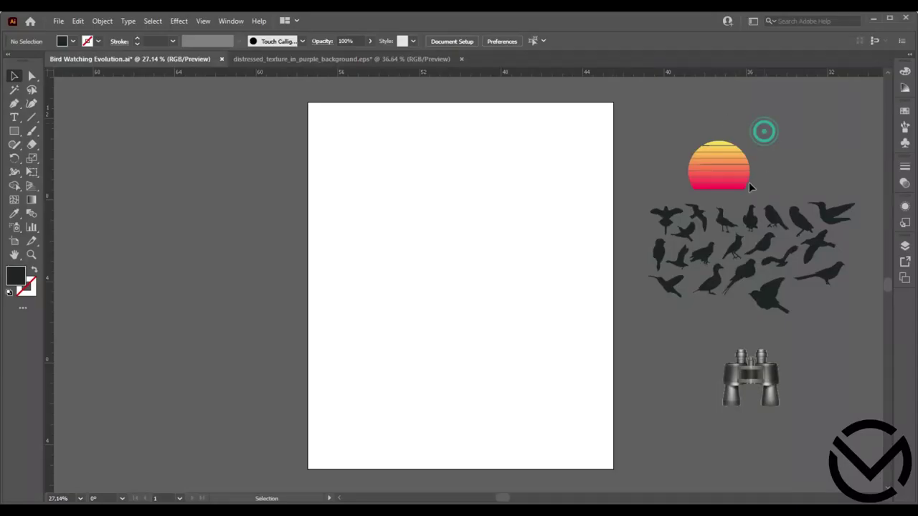
Nudge the striped sun up and to the right.
click(748, 170)
drag(746, 172, 754, 155)
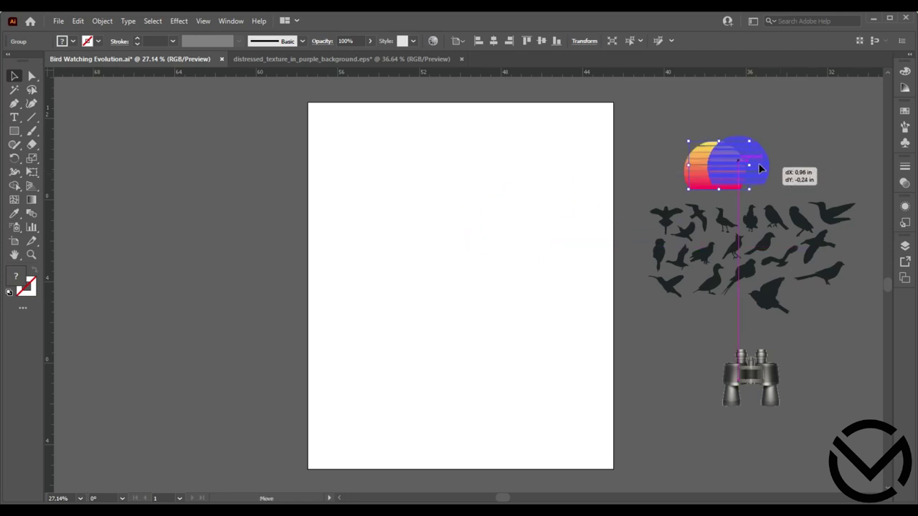
click(827, 167)
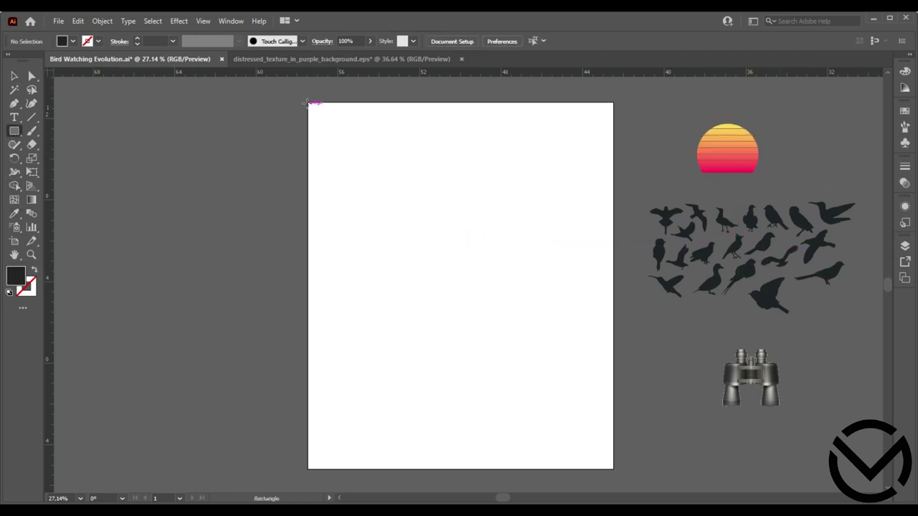
Draw a black-filled rectangle covering the whole artboard as the background.
drag(308, 102, 613, 468)
click(905, 113)
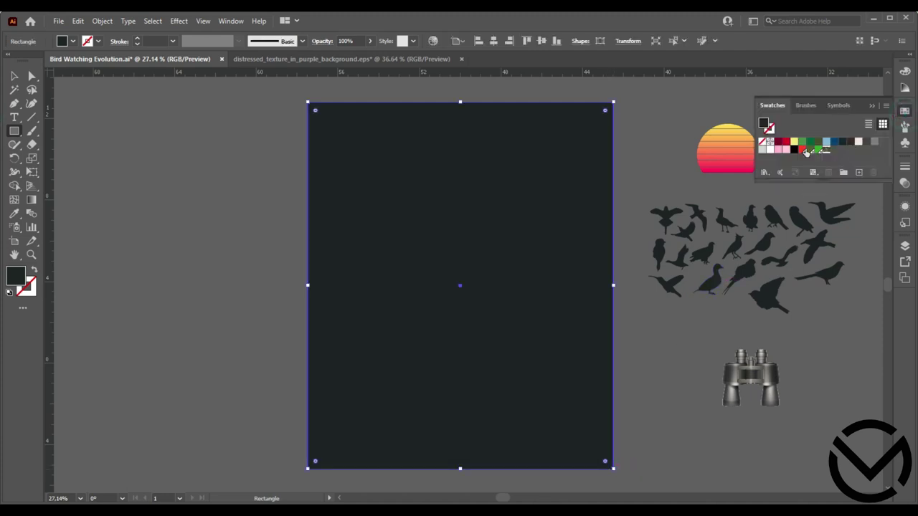
click(793, 150)
click(643, 153)
click(499, 306)
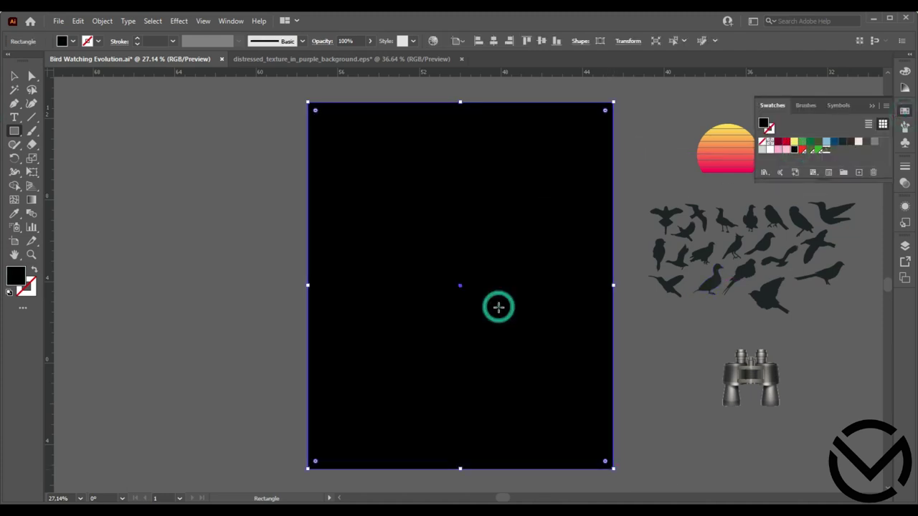
key(ctrl+shift+a)
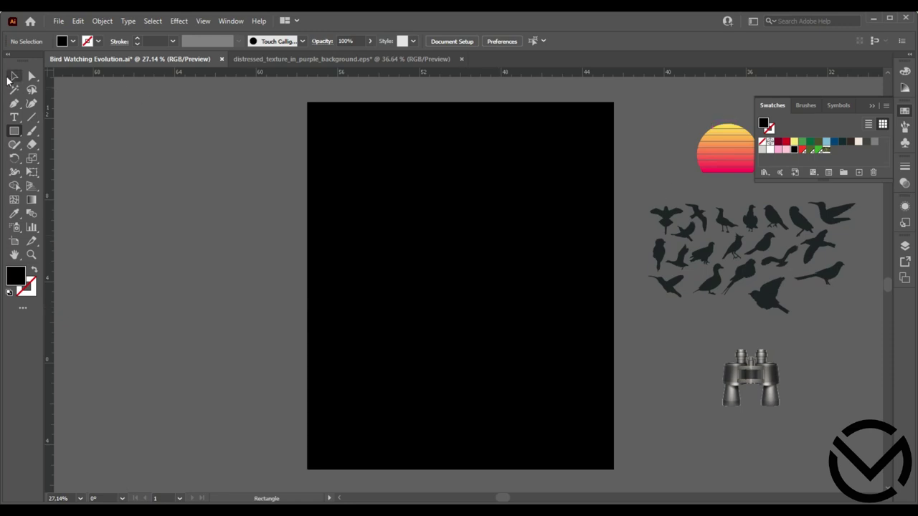
Bring the sun, birds and binoculars in front of the black background.
click(872, 107)
drag(729, 157, 693, 151)
right_click(693, 151)
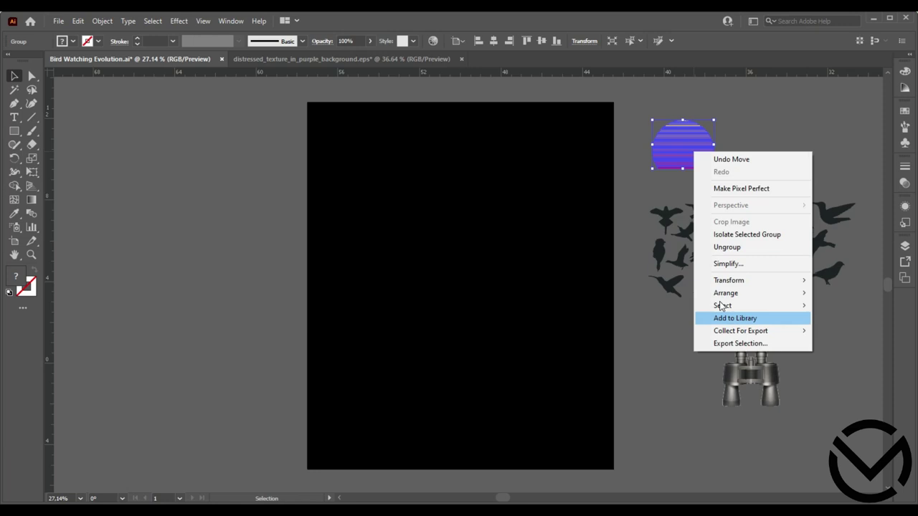
click(636, 208)
key(ctrl+a)
right_click(694, 153)
mouse_move(726, 283)
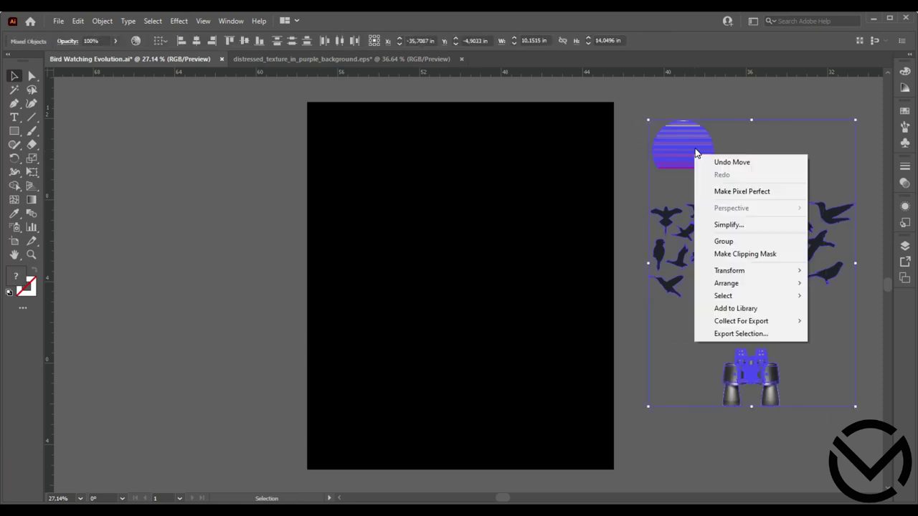
click(605, 285)
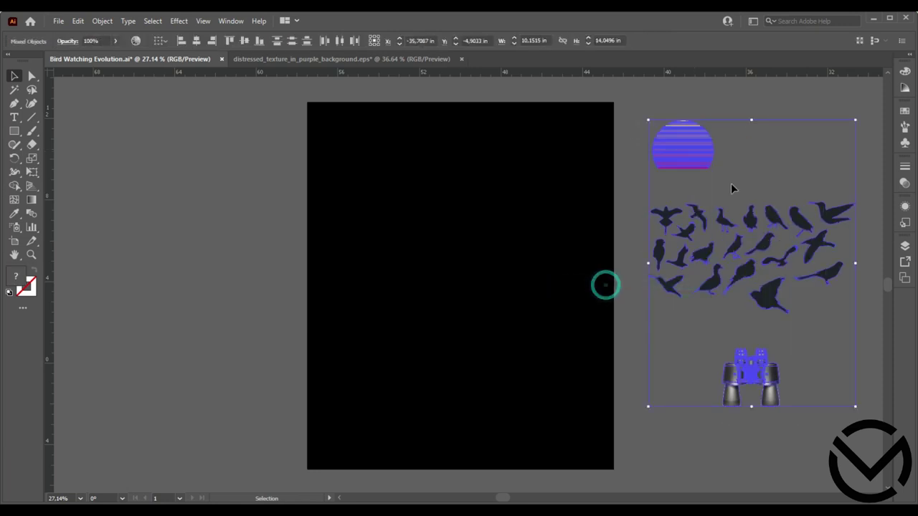
click(766, 105)
Enlarge the sun on the poster and set enlarged binoculars over its lower half.
mouse_move(682, 143)
mouse_down()
mouse_move(433, 192)
mouse_move(553, 389)
mouse_move(537, 289)
mouse_move(604, 406)
mouse_move(614, 348)
mouse_up()
drag(557, 303, 536, 306)
click(656, 373)
drag(753, 373, 441, 329)
drag(469, 303, 529, 251)
click(497, 396)
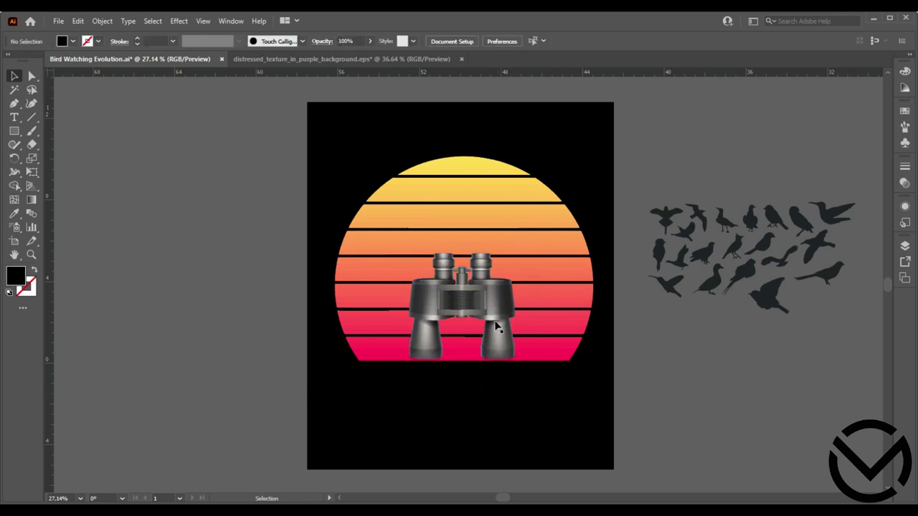
Centre the binoculars on the sun and make them an inverted opacity mask.
click(495, 309)
shift+click(482, 211)
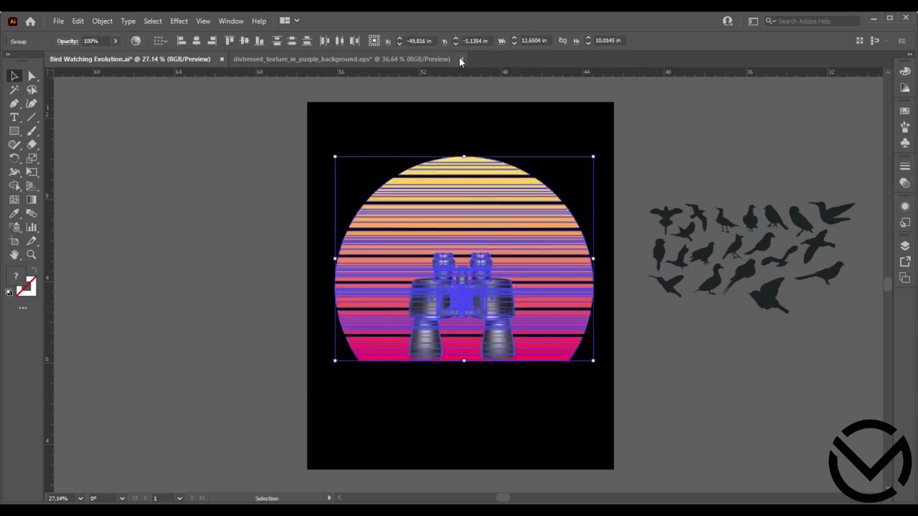
click(196, 42)
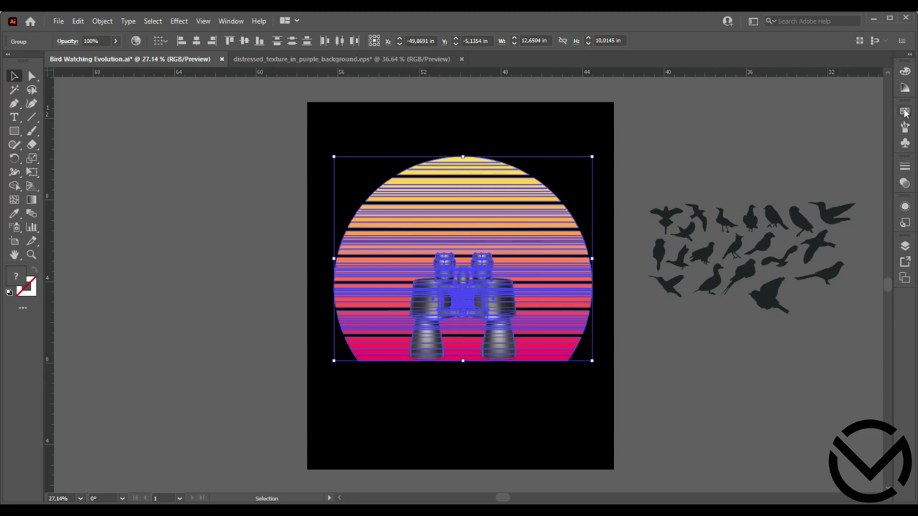
click(904, 184)
click(867, 197)
click(846, 222)
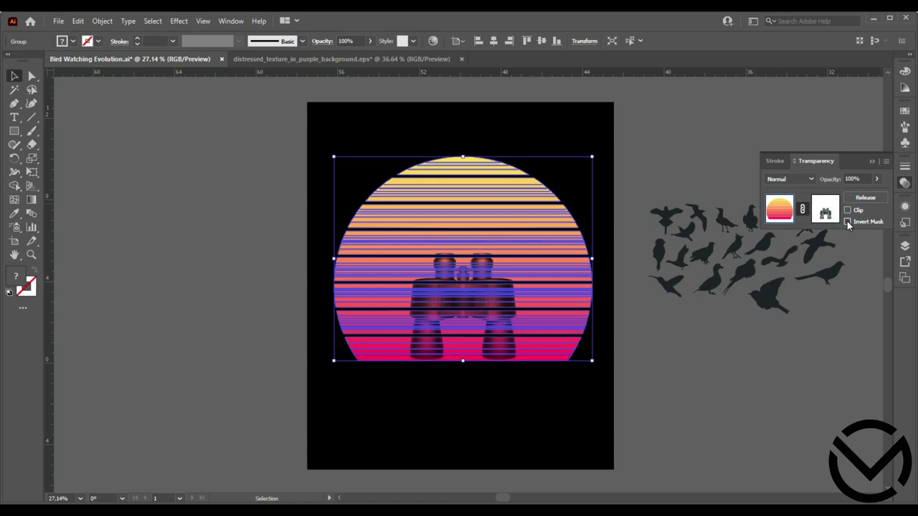
click(862, 339)
Shift the masked sun group left, then back to the poster centre.
click(487, 305)
click(511, 397)
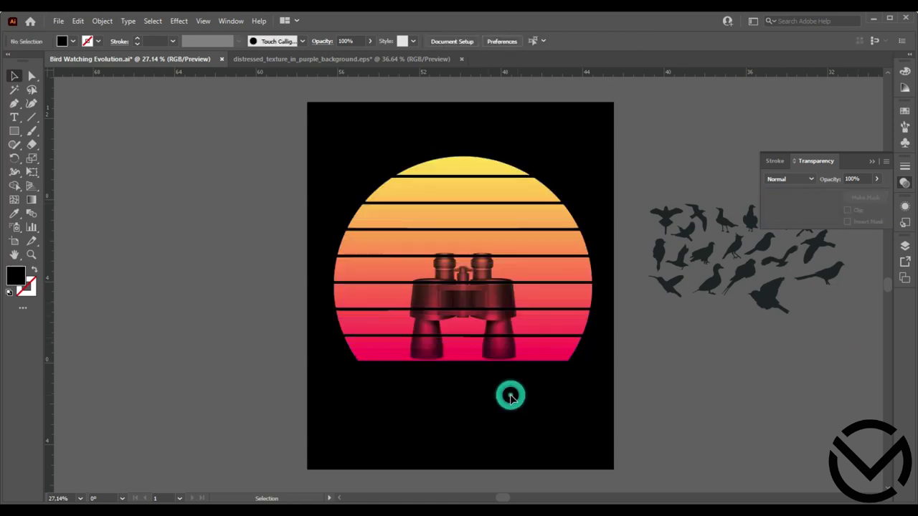
drag(566, 307, 521, 306)
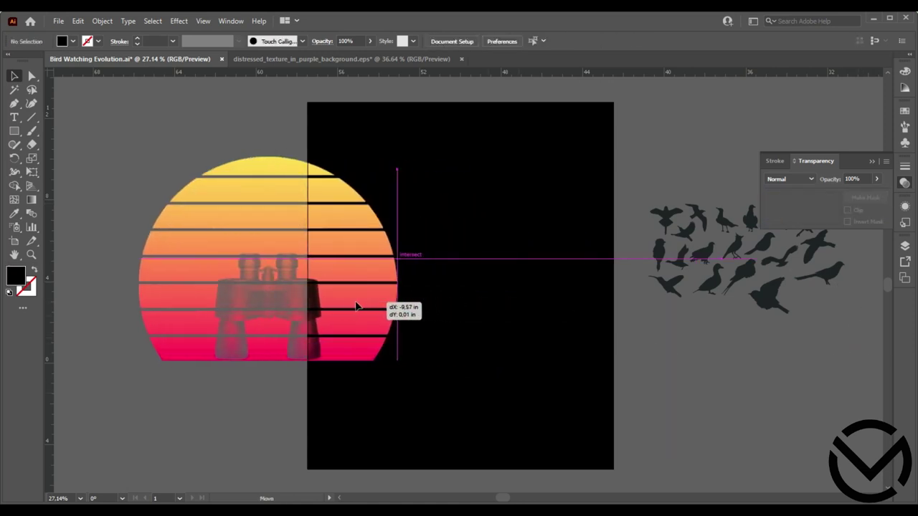
drag(521, 306, 555, 303)
click(721, 381)
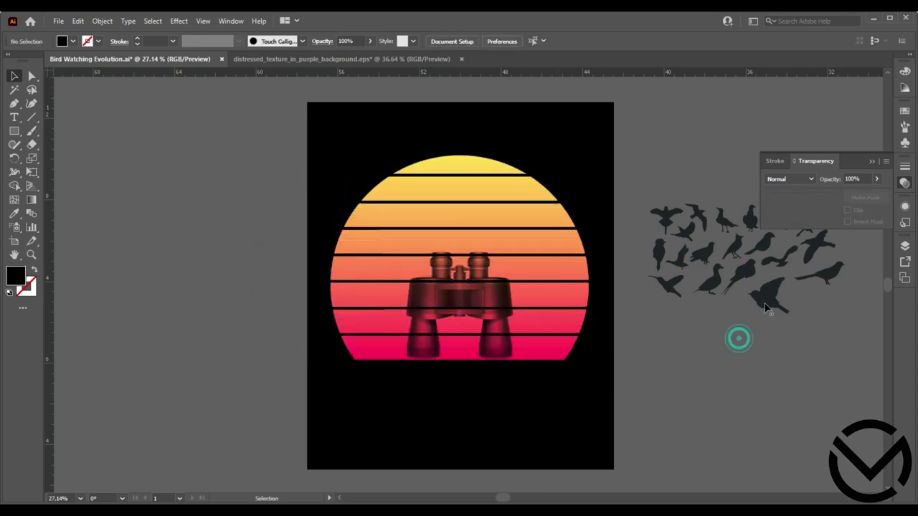
click(822, 336)
Fill all the bird silhouettes with black.
drag(674, 287, 671, 194)
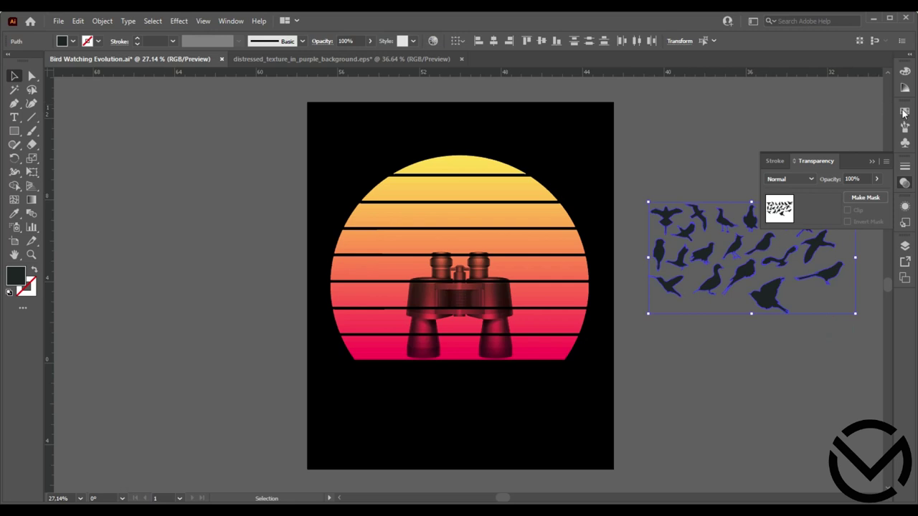
click(904, 112)
click(794, 150)
click(681, 172)
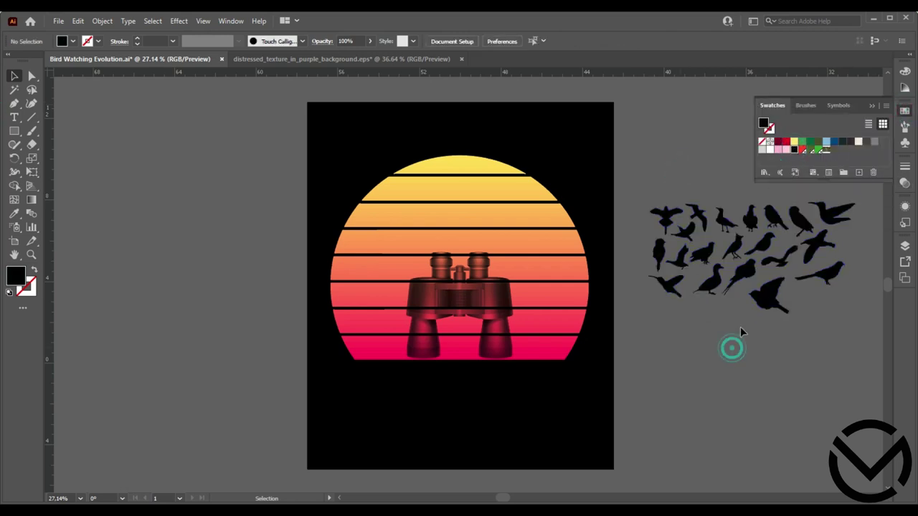
Scatter nine black birds across the upper half of the sun.
drag(832, 212, 519, 204)
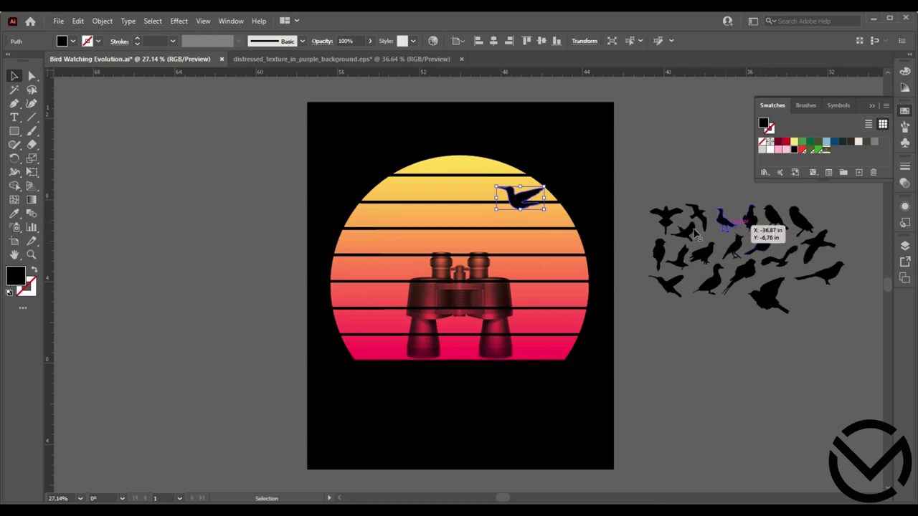
drag(665, 283, 366, 237)
drag(745, 270, 435, 232)
drag(781, 267, 460, 181)
drag(767, 247, 499, 230)
drag(817, 243, 482, 208)
drag(722, 218, 423, 208)
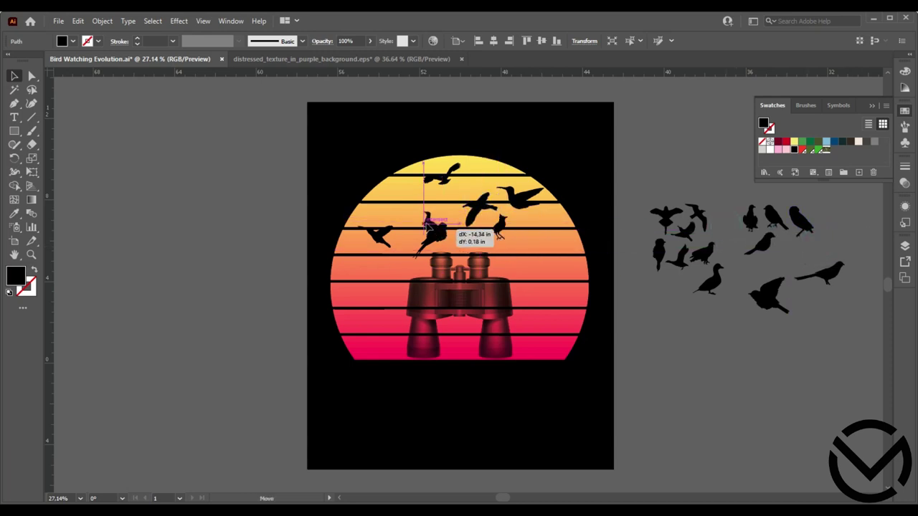
drag(799, 233, 403, 224)
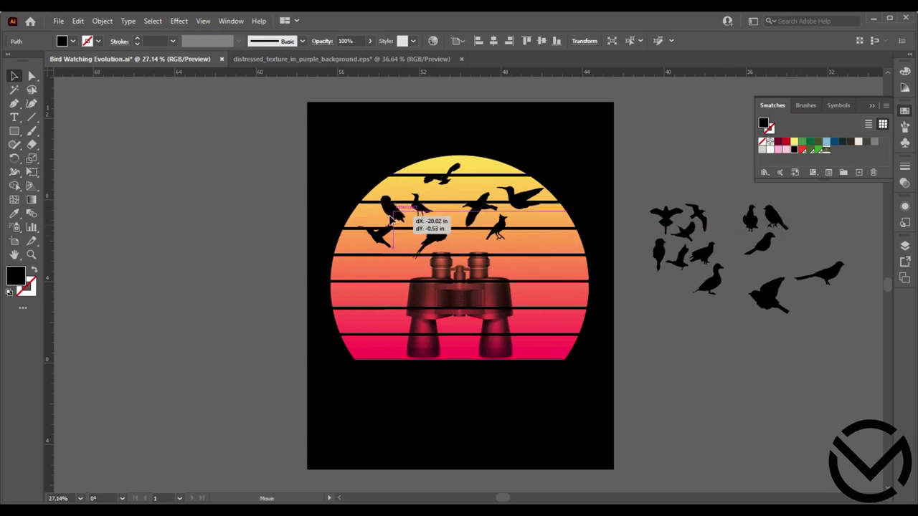
drag(750, 227, 543, 243)
click(647, 249)
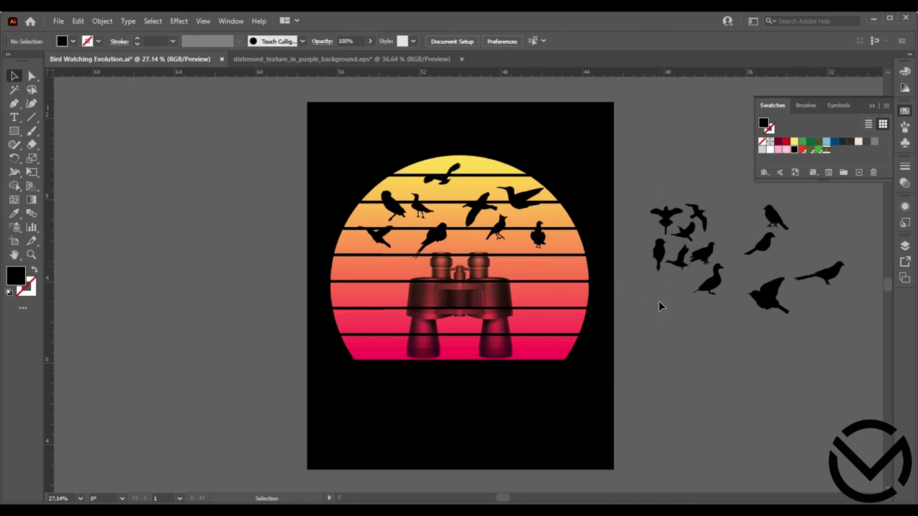
Paste the Bird Watching Evolution text, enlarge it and delete stray trailing characters.
key(ctrl+v)
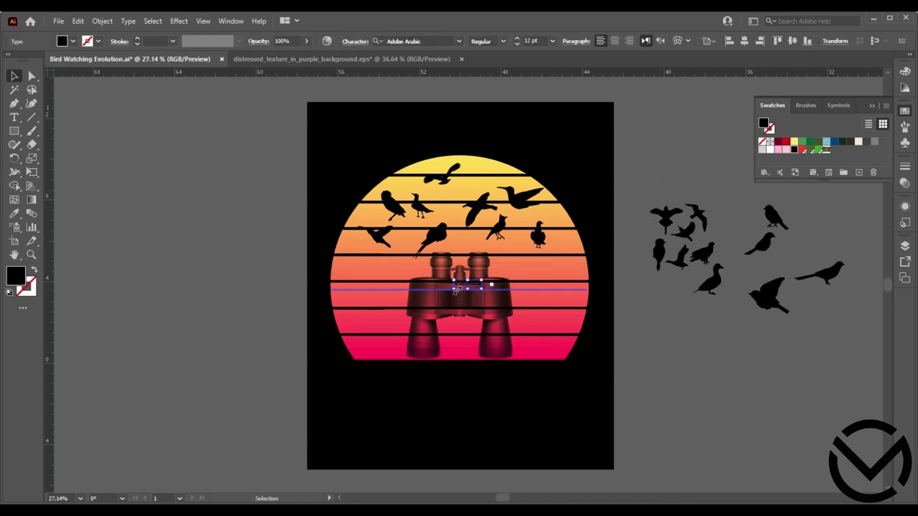
mouse_move(482, 288)
mouse_down()
mouse_move(744, 313)
mouse_move(769, 302)
mouse_up()
key(t)
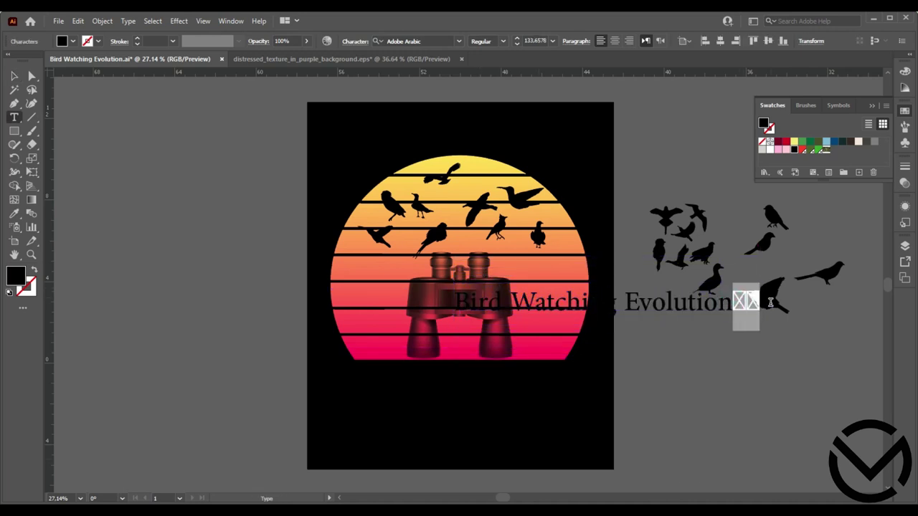
key(BackSpace)
key(Escape)
Duplicate the title line below, then make both lines white and UPPERCASE.
drag(665, 305, 656, 343)
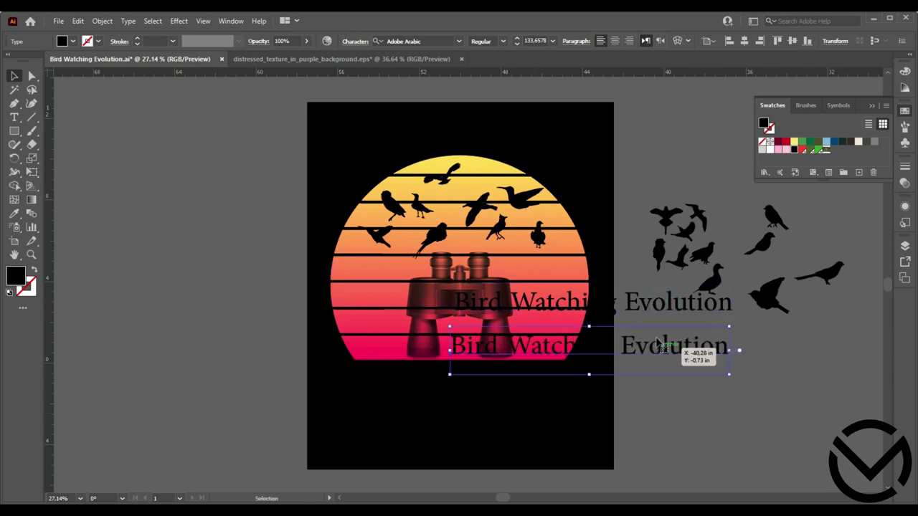
shift+click(670, 304)
click(767, 149)
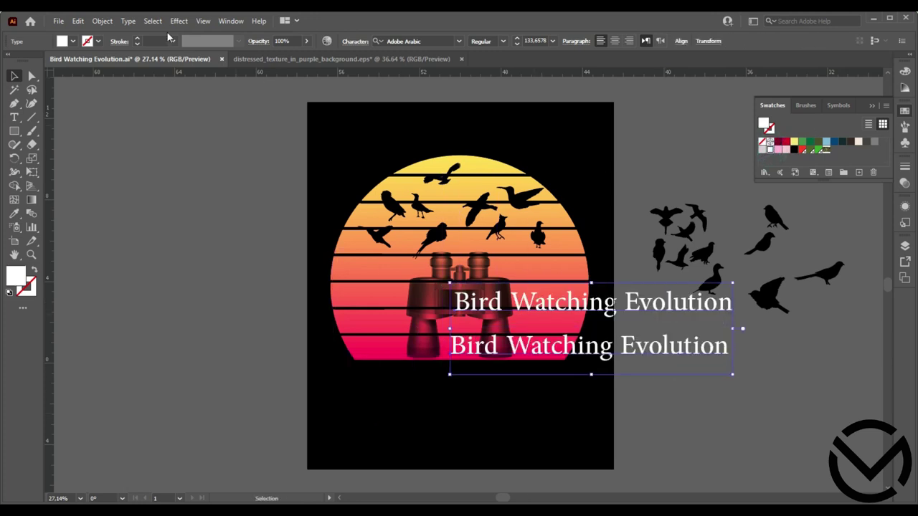
click(128, 21)
click(324, 196)
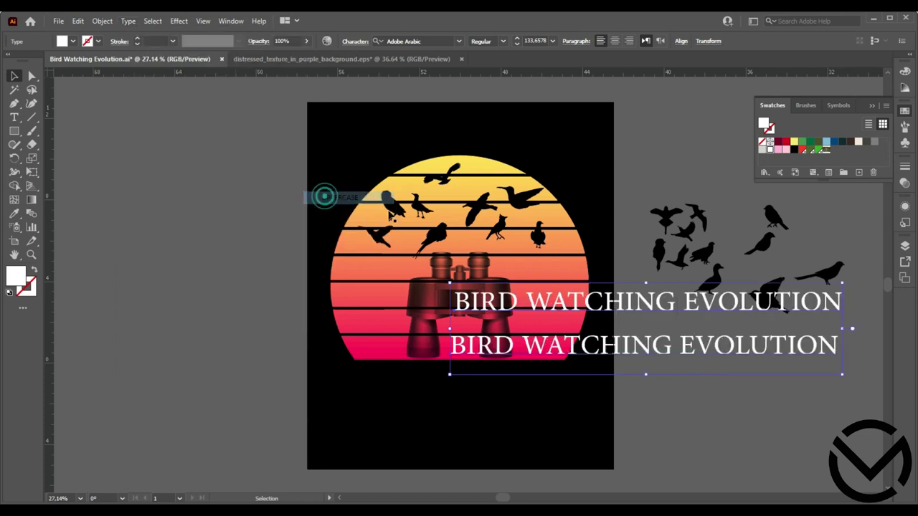
Apply the Acumin Variable Concept ExtraCondensed Black font to the title lines.
click(459, 41)
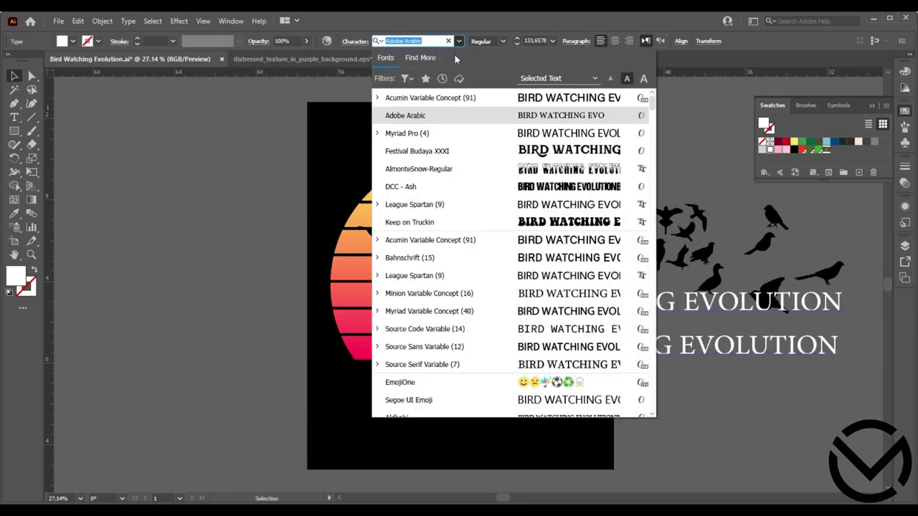
click(378, 97)
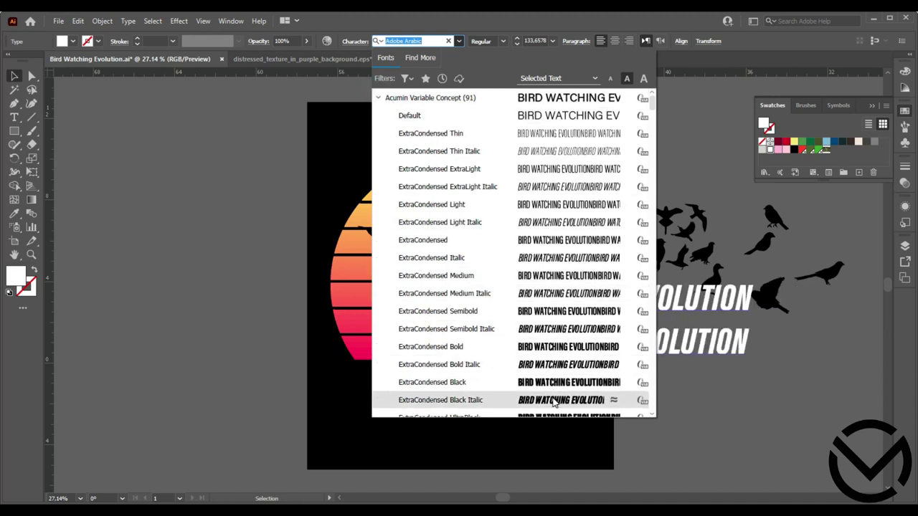
scroll(553, 401, down, 3)
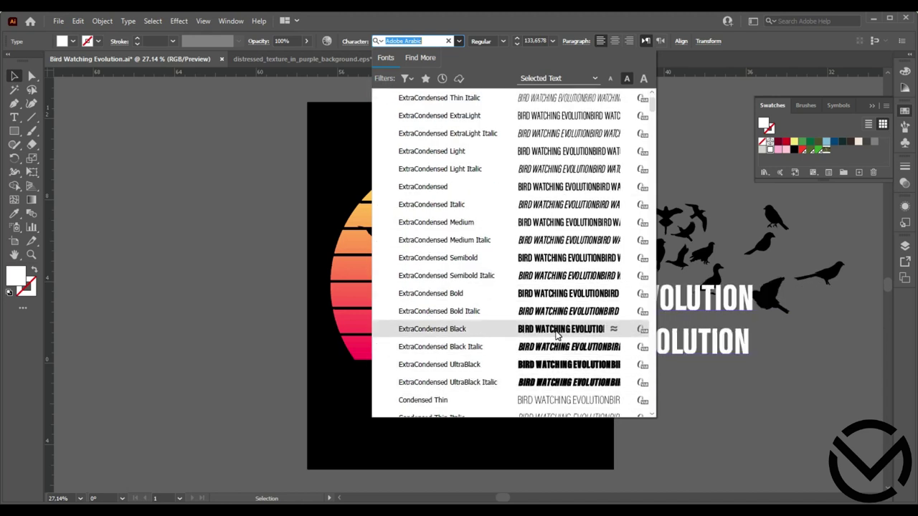
click(556, 330)
Cut the top line to BIRD WATCHING and the second line to EVOLUTION.
double_click(681, 298)
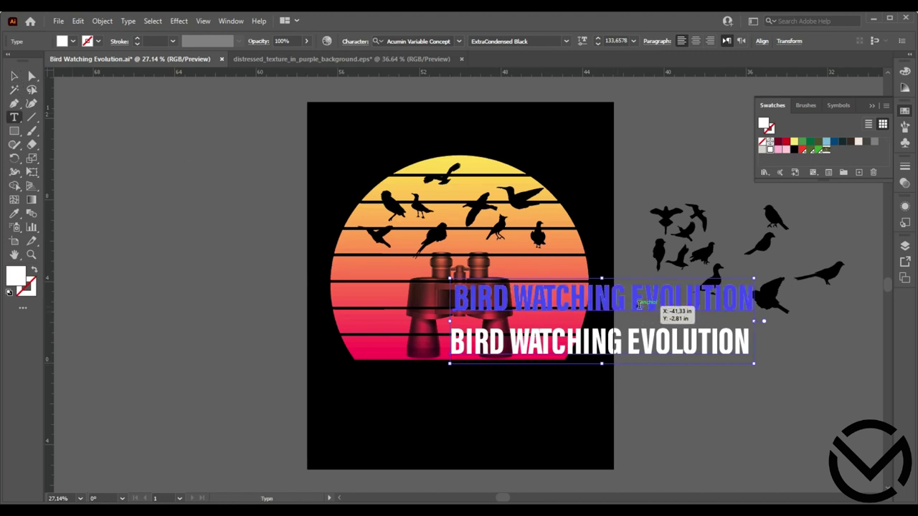
drag(754, 298, 626, 298)
key(BackSpace)
drag(632, 344, 397, 344)
key(BackSpace)
click(10, 76)
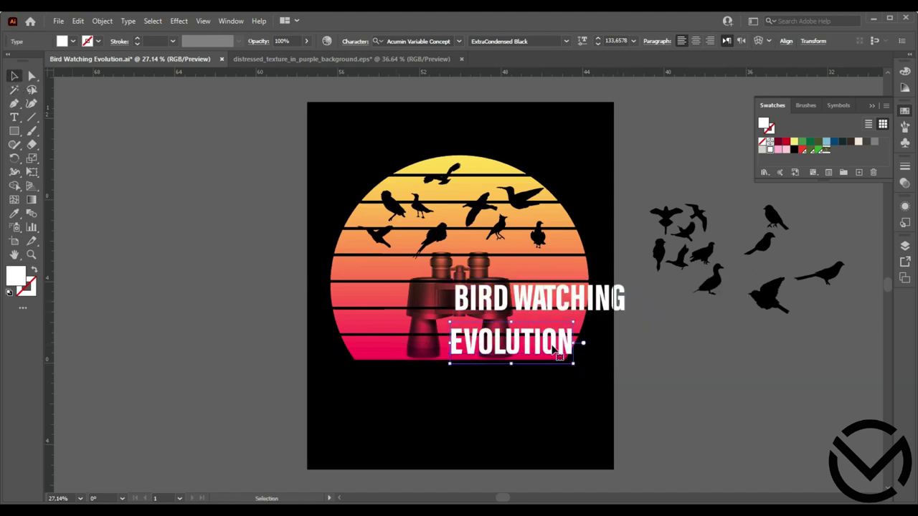
Place BIRD WATCHING below the sun with EVOLUTION centred beneath it.
drag(554, 349, 745, 411)
mouse_move(608, 306)
mouse_down()
mouse_move(507, 385)
mouse_move(564, 427)
mouse_up()
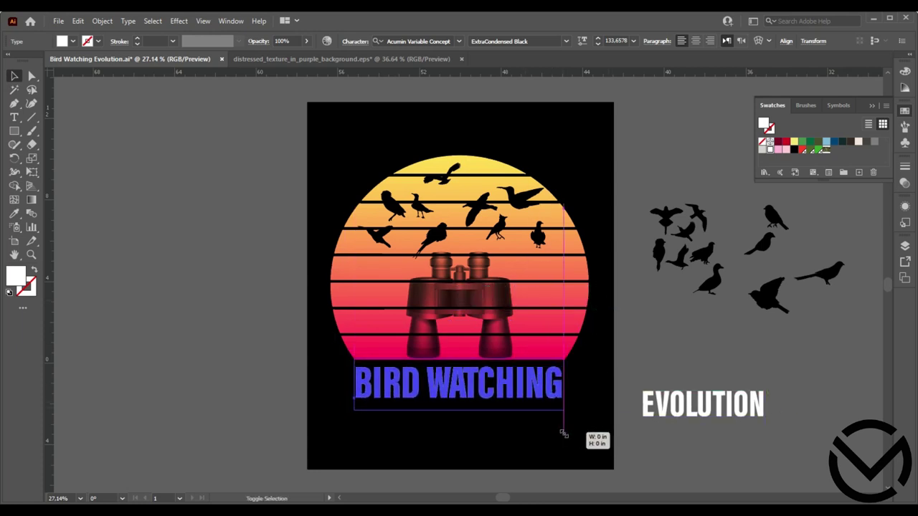
drag(728, 415, 486, 430)
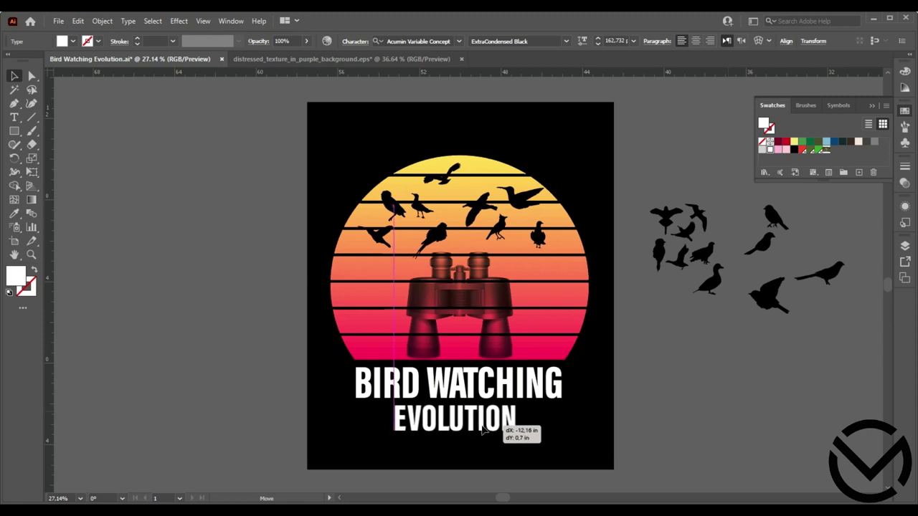
click(707, 382)
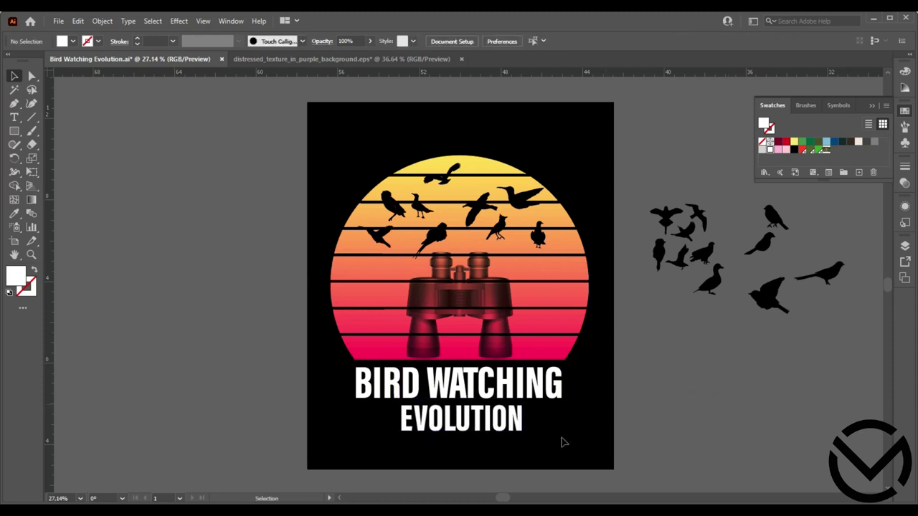
Colour both title lines with the sun's pink bottom-stripe colour using the Eyedropper.
click(495, 421)
shift+click(488, 387)
key(i)
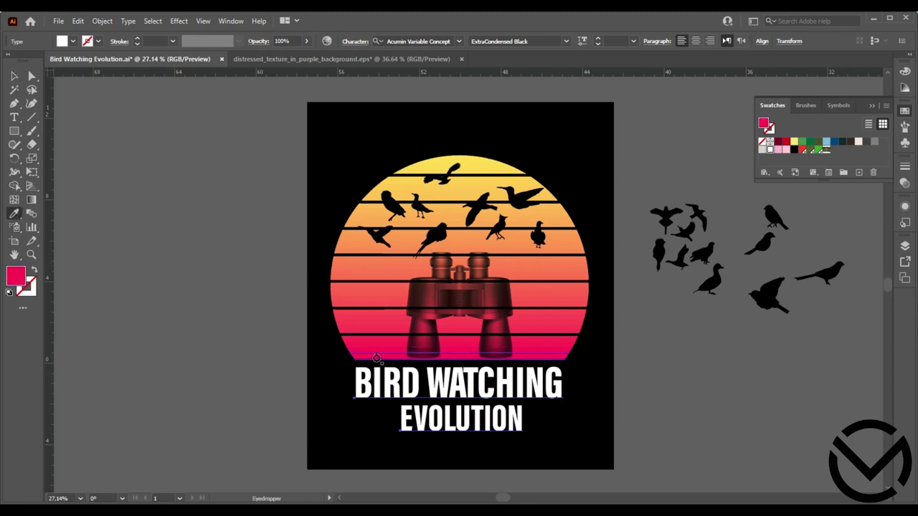
click(376, 357)
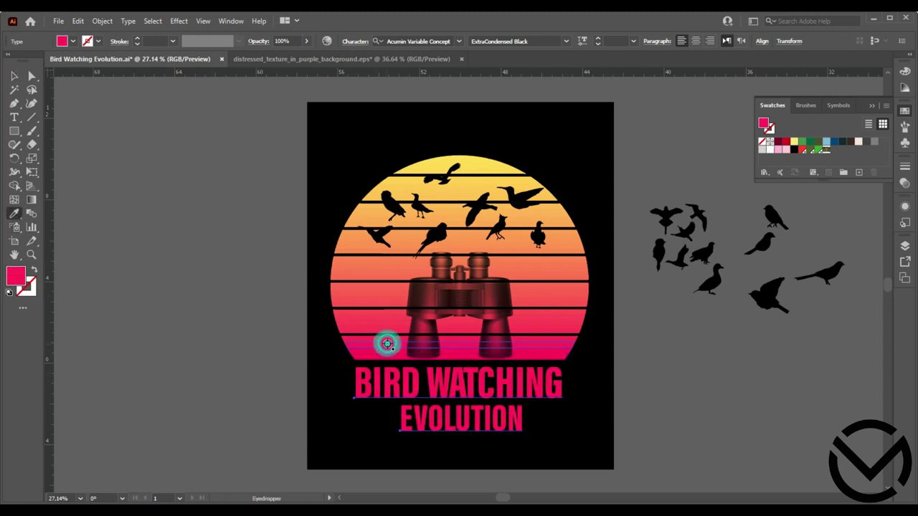
click(14, 76)
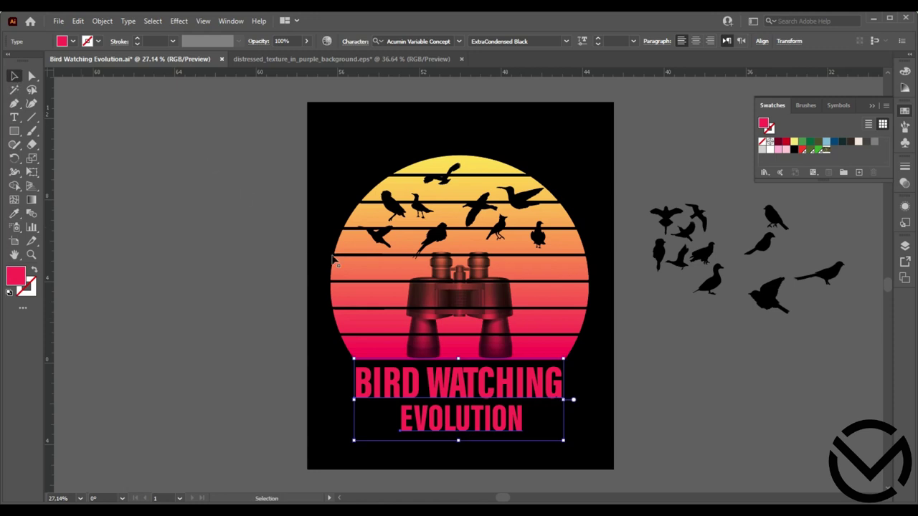
Shrink the BIRD WATCHING line slightly.
click(588, 399)
click(552, 391)
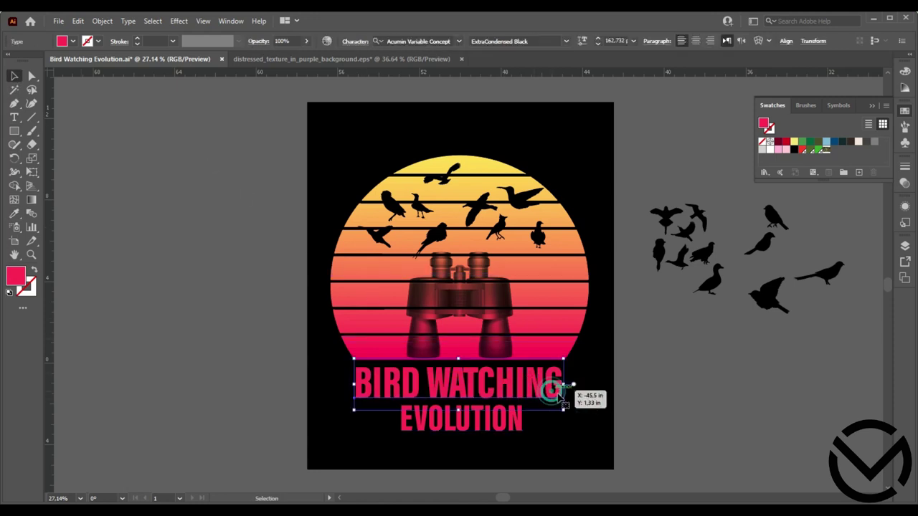
drag(564, 412, 545, 403)
click(563, 423)
Centre both title lines under the sunset and nudge EVOLUTION into place.
click(481, 422)
shift+click(477, 385)
shift+click(467, 326)
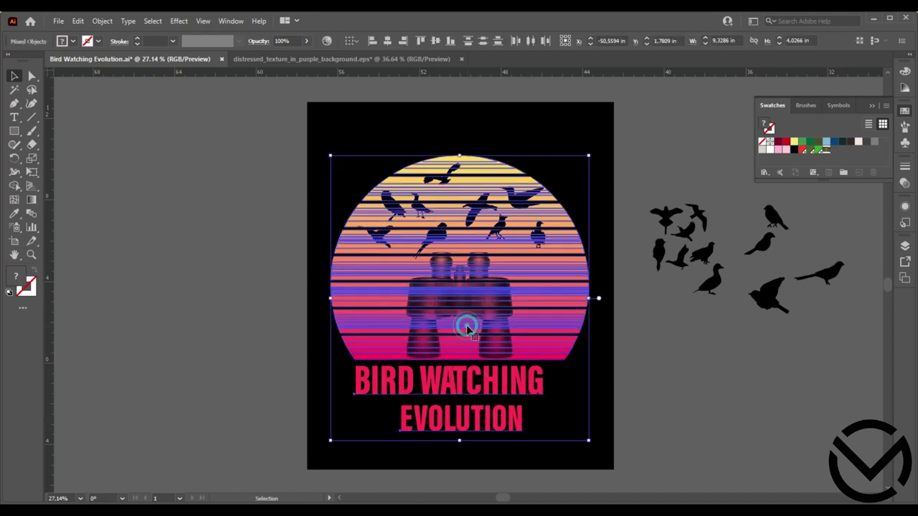
click(385, 40)
click(687, 382)
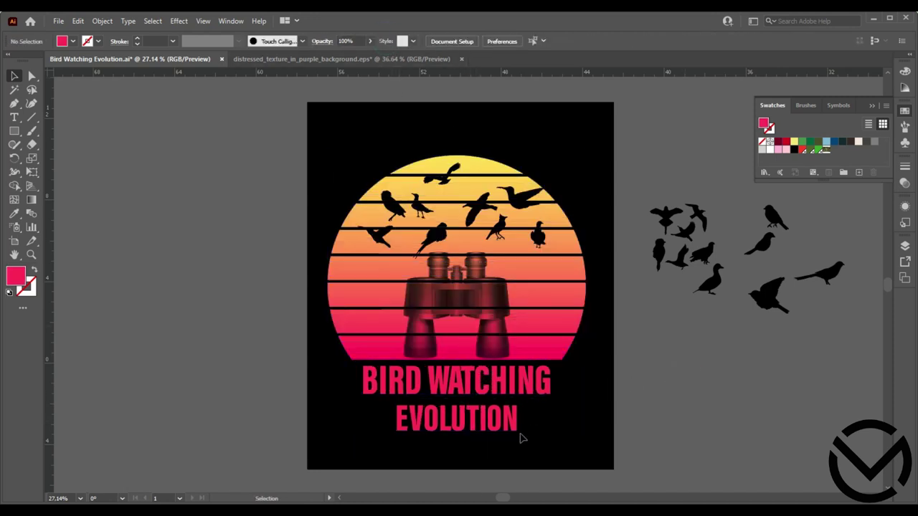
drag(482, 421, 469, 422)
click(674, 407)
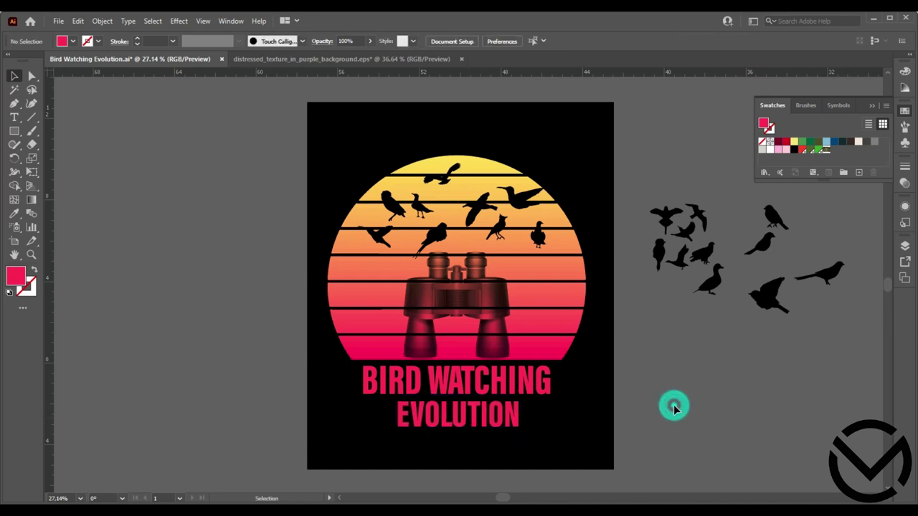
drag(481, 335, 481, 329)
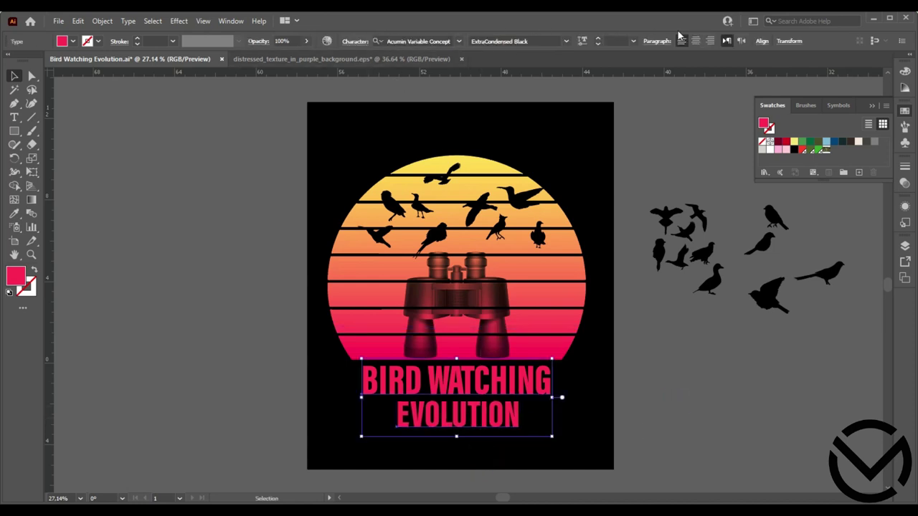
Centre the sunset, binoculars and pink title horizontally relative to the artboard.
shift+click(553, 187)
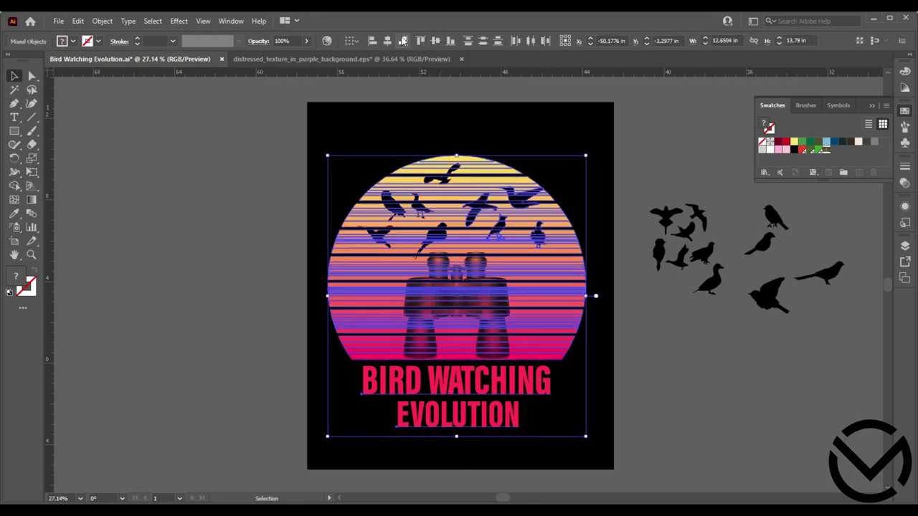
click(387, 41)
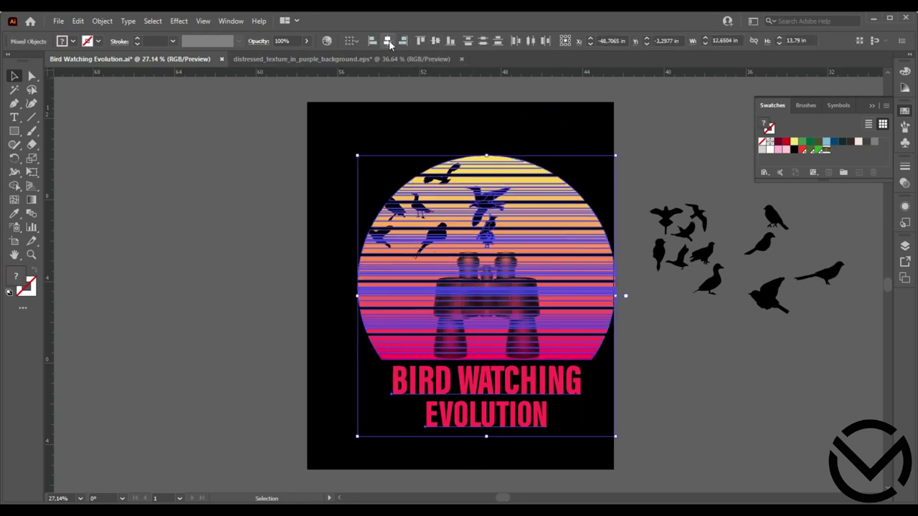
click(350, 41)
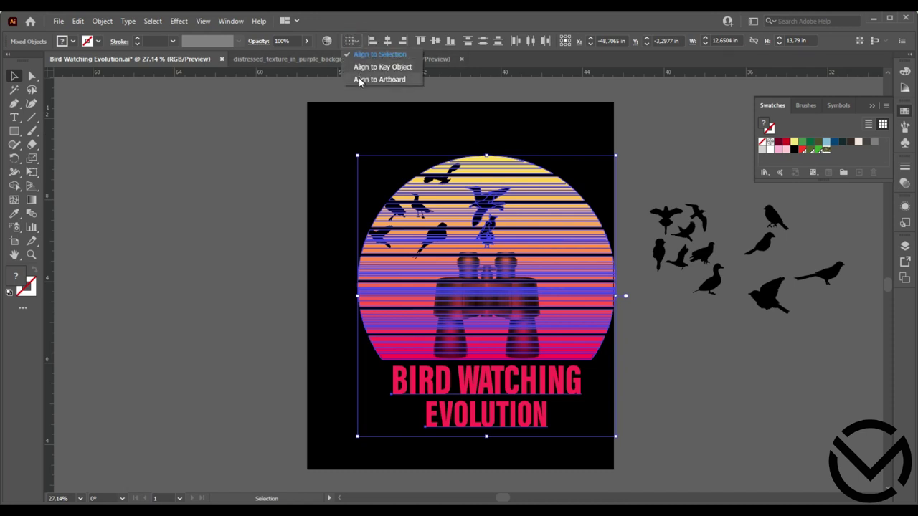
click(358, 78)
click(387, 41)
click(685, 338)
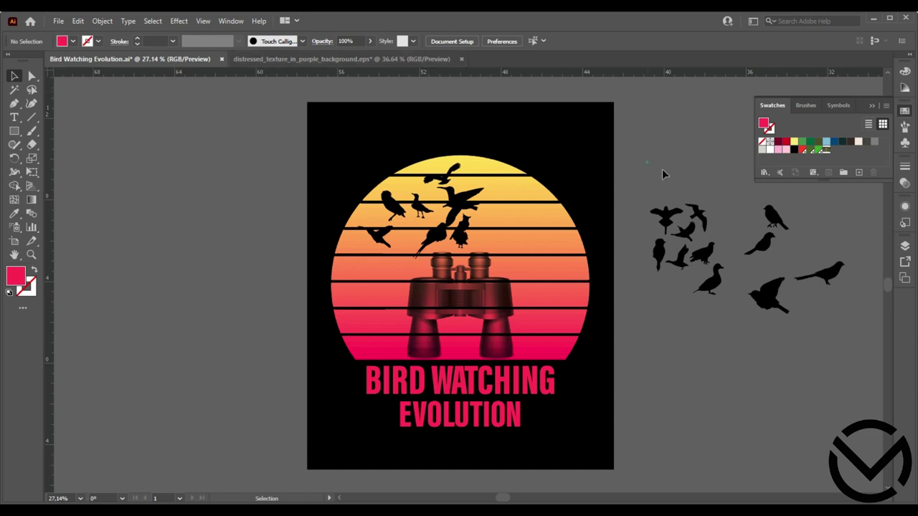
Delete the spare birds beside the artboard and move three birds across the sun.
drag(662, 175, 864, 337)
key(Delete)
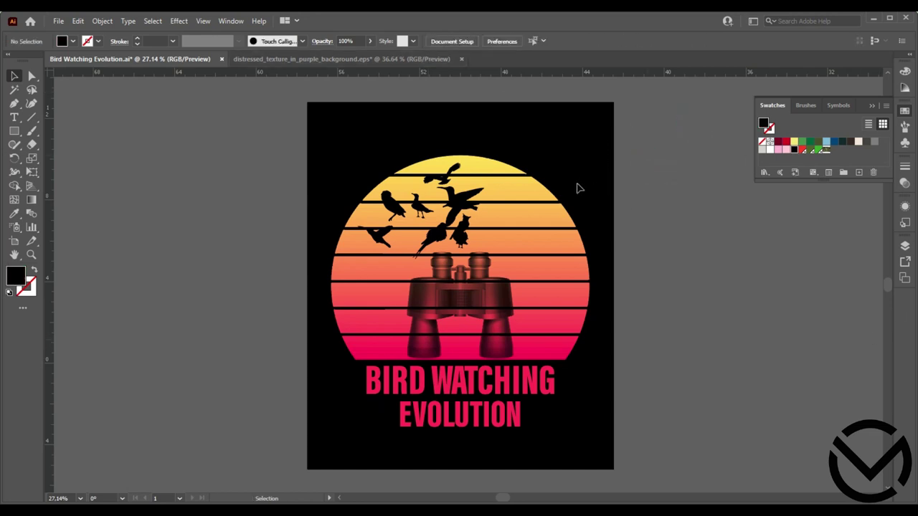
drag(454, 195, 506, 188)
drag(459, 229, 543, 225)
mouse_move(534, 226)
mouse_down()
mouse_move(469, 219)
mouse_move(466, 204)
mouse_move(491, 243)
mouse_up()
click(650, 206)
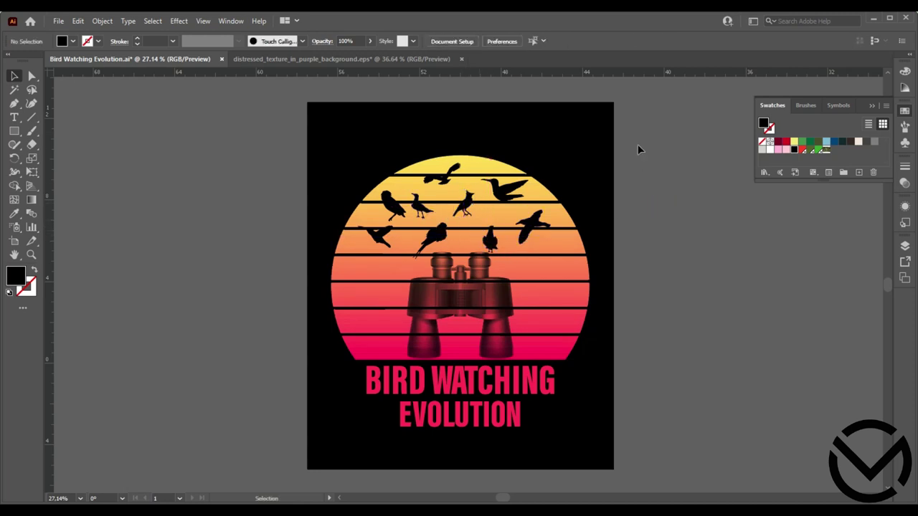
drag(423, 388, 320, 446)
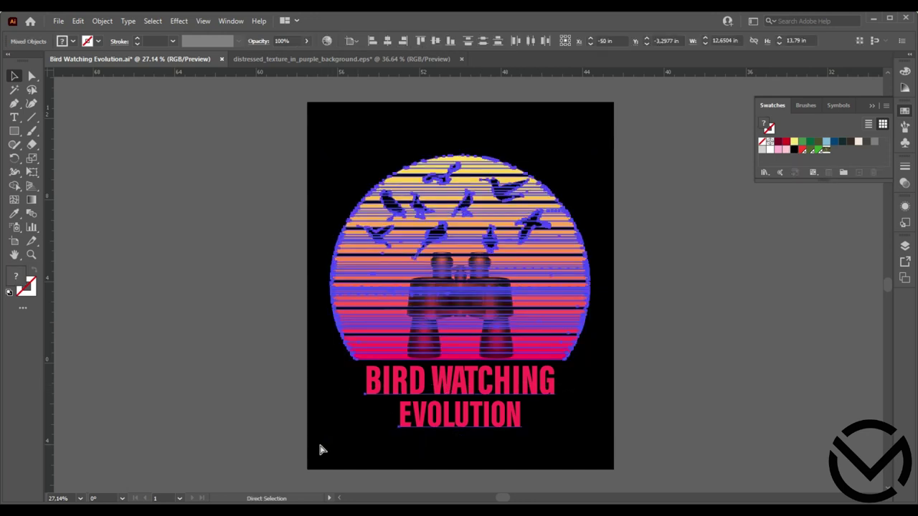
click(686, 181)
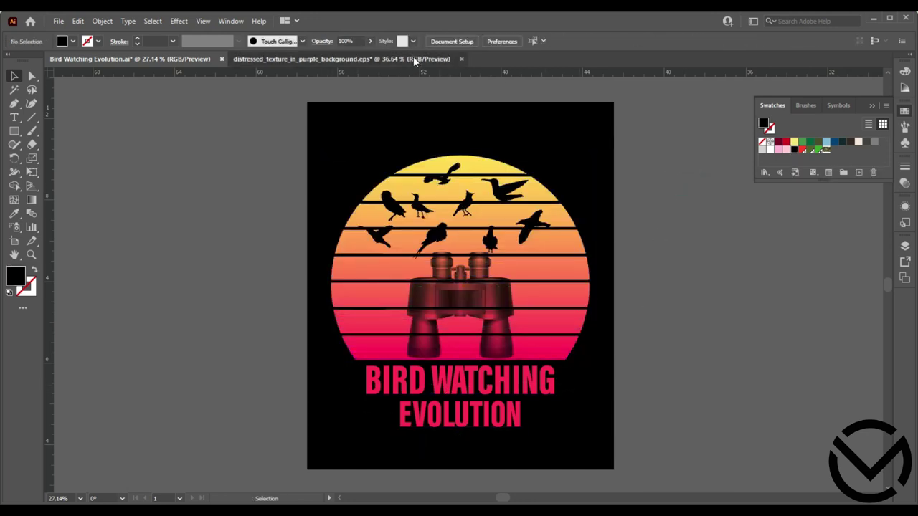
Bring the texture from the distressed_texture document into the poster and scale it to fill the artboard.
click(413, 59)
drag(363, 212, 210, 63)
mouse_move(375, 154)
mouse_down()
mouse_move(378, 163)
mouse_move(377, 141)
mouse_up()
drag(437, 203, 608, 463)
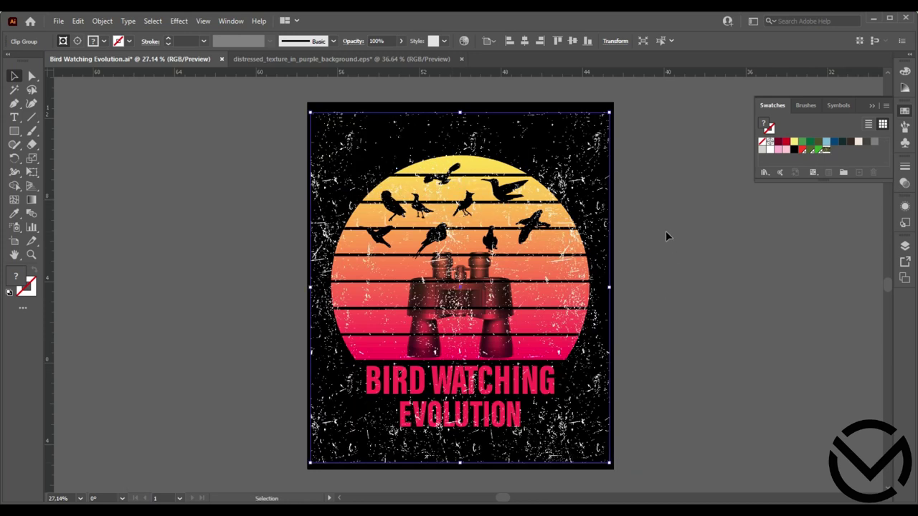
click(645, 152)
Select the texture and bring up the Transparency settings in place of the swatches.
click(321, 391)
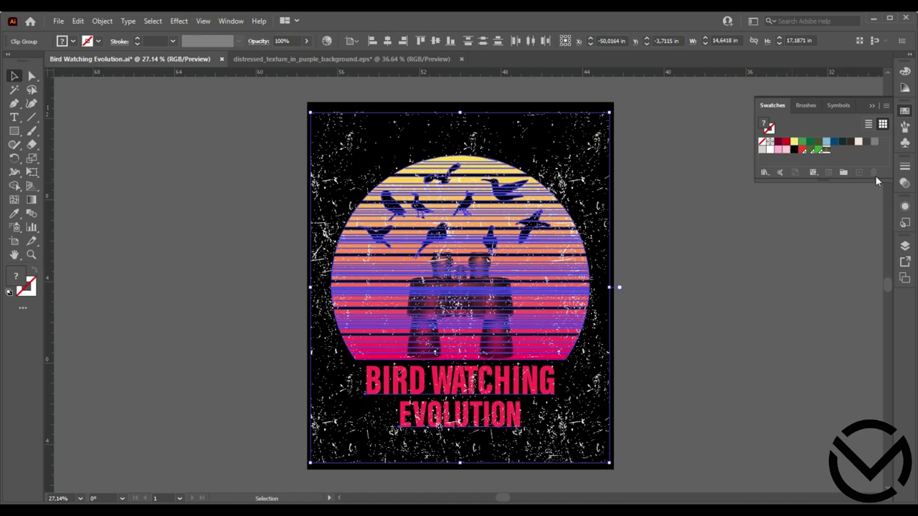
click(872, 106)
click(905, 183)
Make the texture an opacity mask with Invert Mask on and Clip off, then deselect.
click(860, 200)
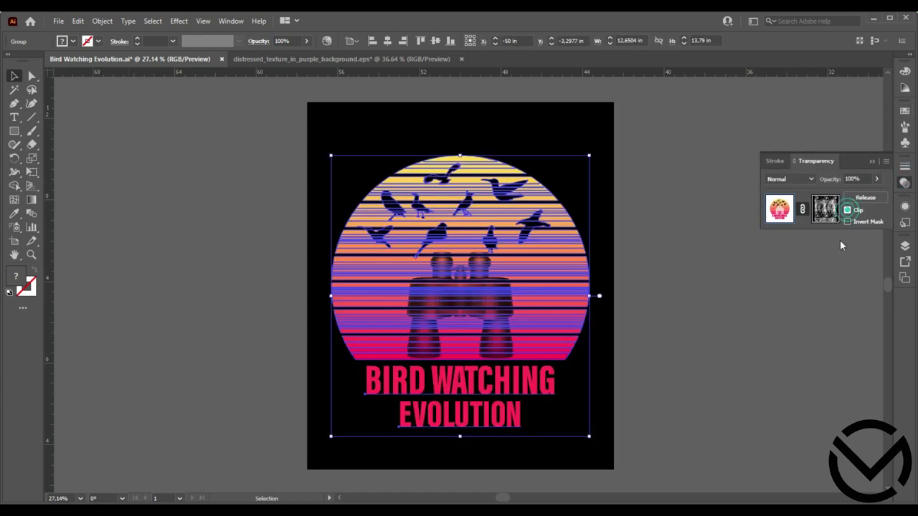
click(846, 221)
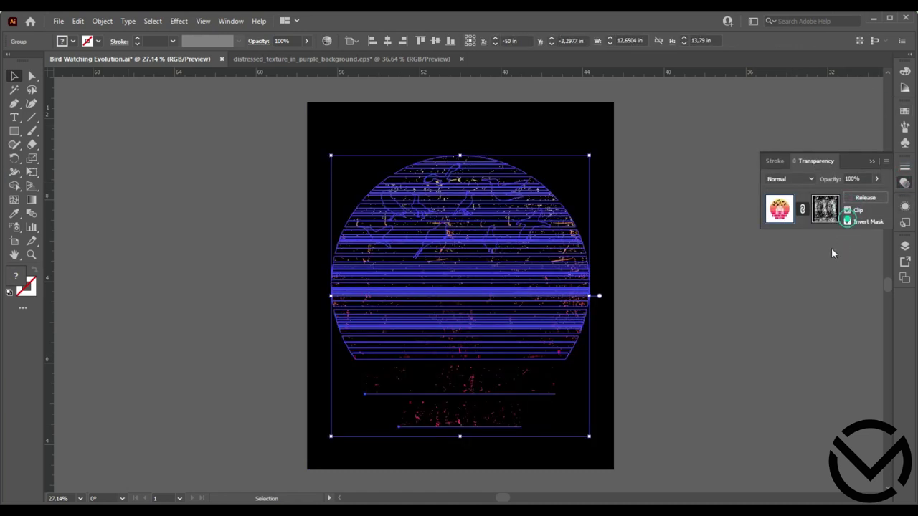
click(848, 210)
click(735, 253)
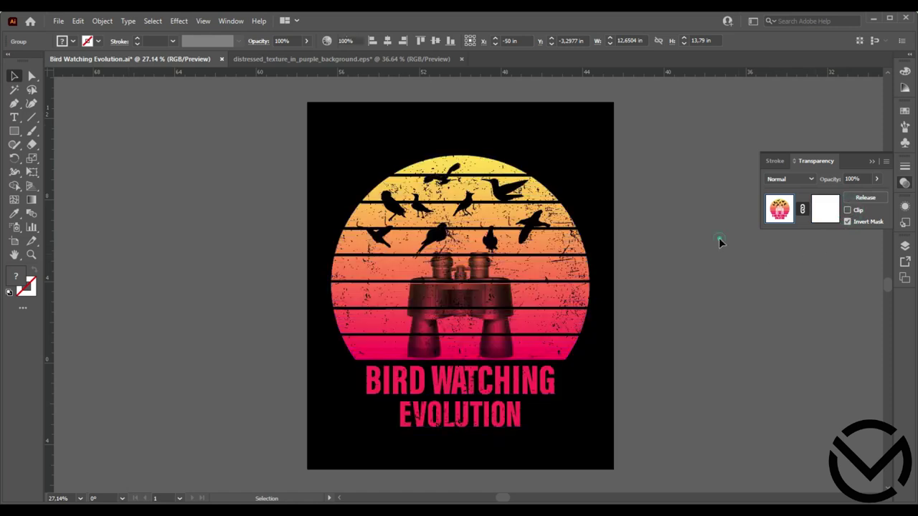
click(870, 162)
Move the masked sunset artwork off the artboard and back to centre, then deselect.
drag(534, 272, 812, 259)
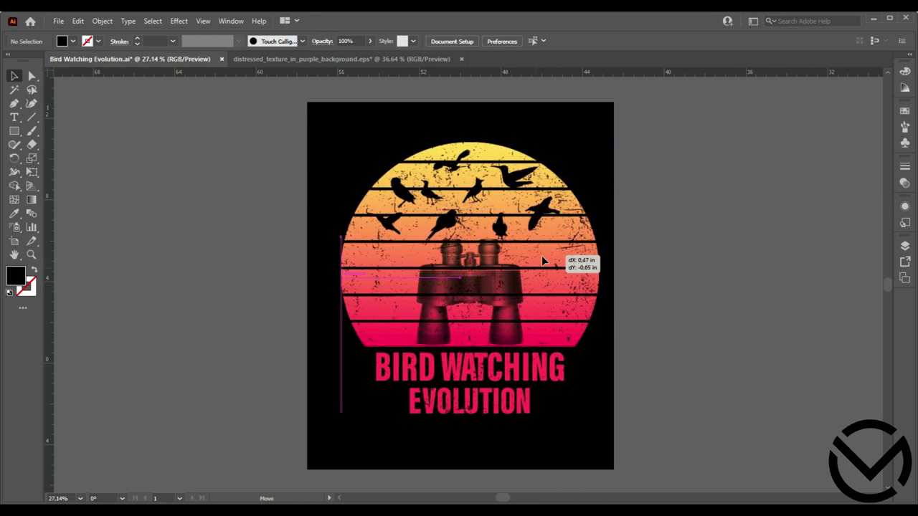
drag(812, 259, 533, 260)
click(704, 233)
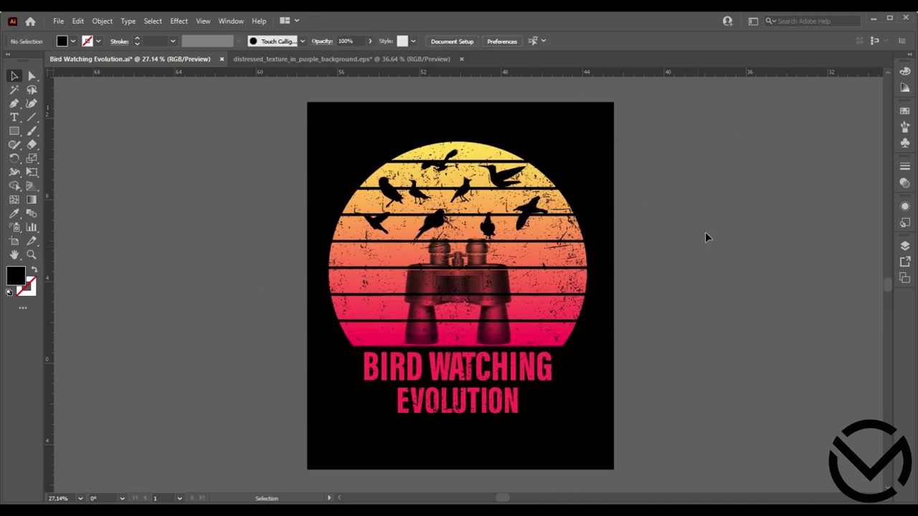